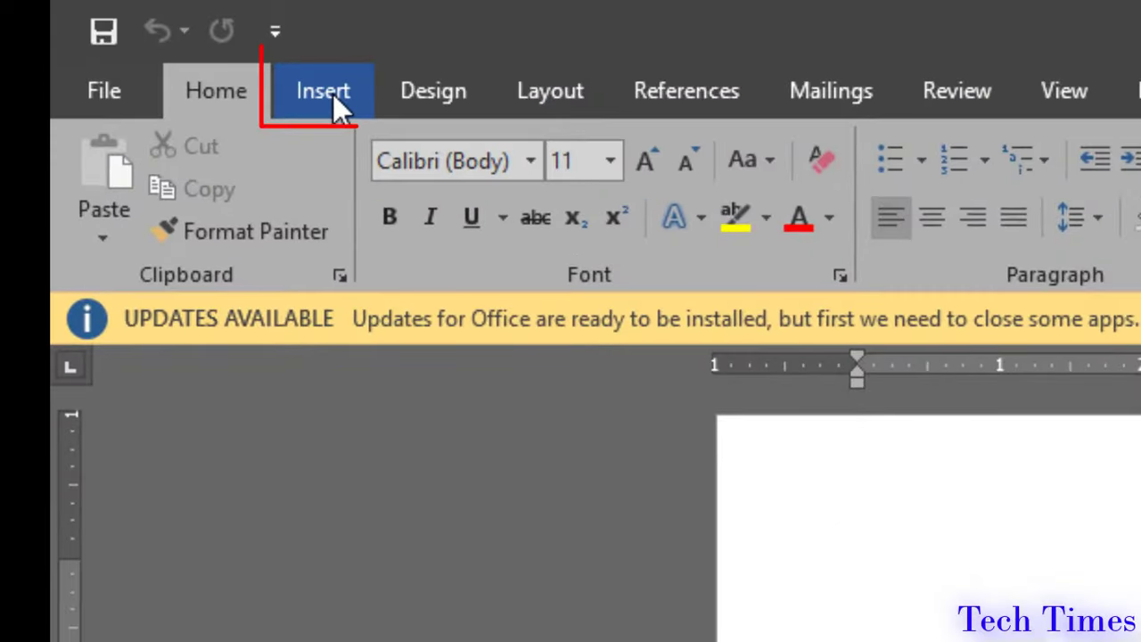
Insert the 'book page' picture from the Desktop into the document.
click(332, 94)
click(464, 145)
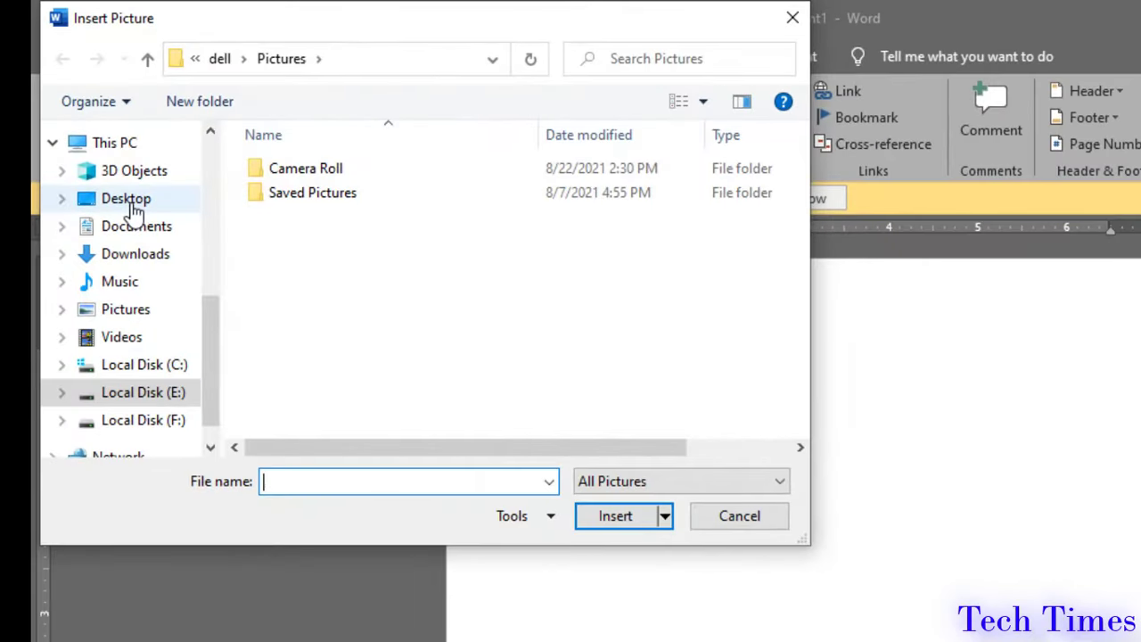
click(131, 201)
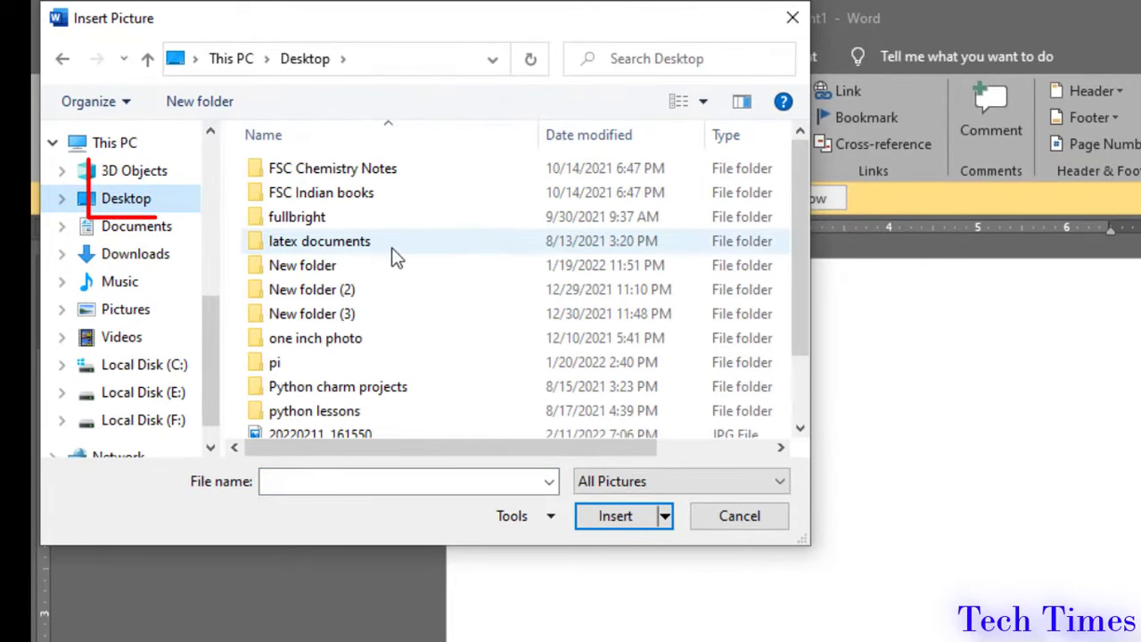
scroll(795, 294, down, 2)
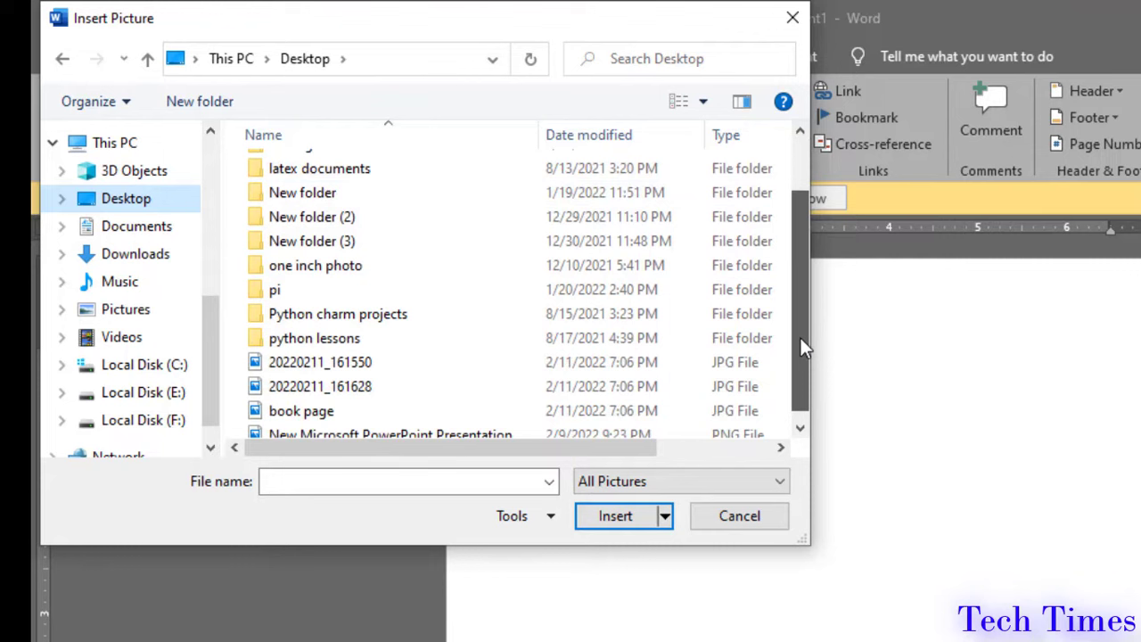
click(314, 402)
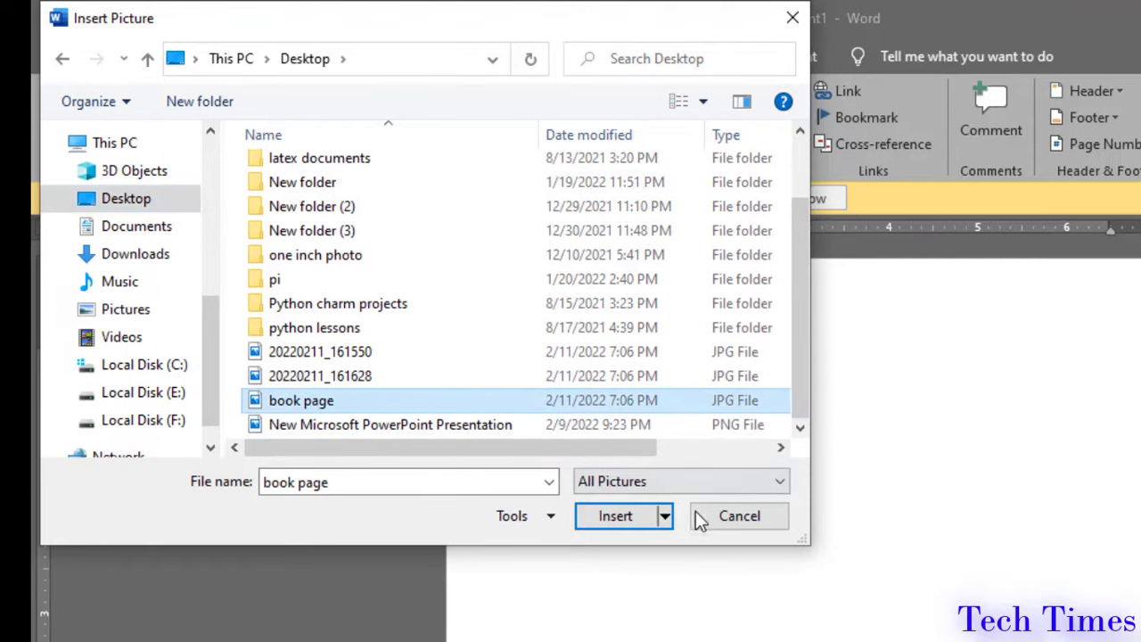
click(615, 516)
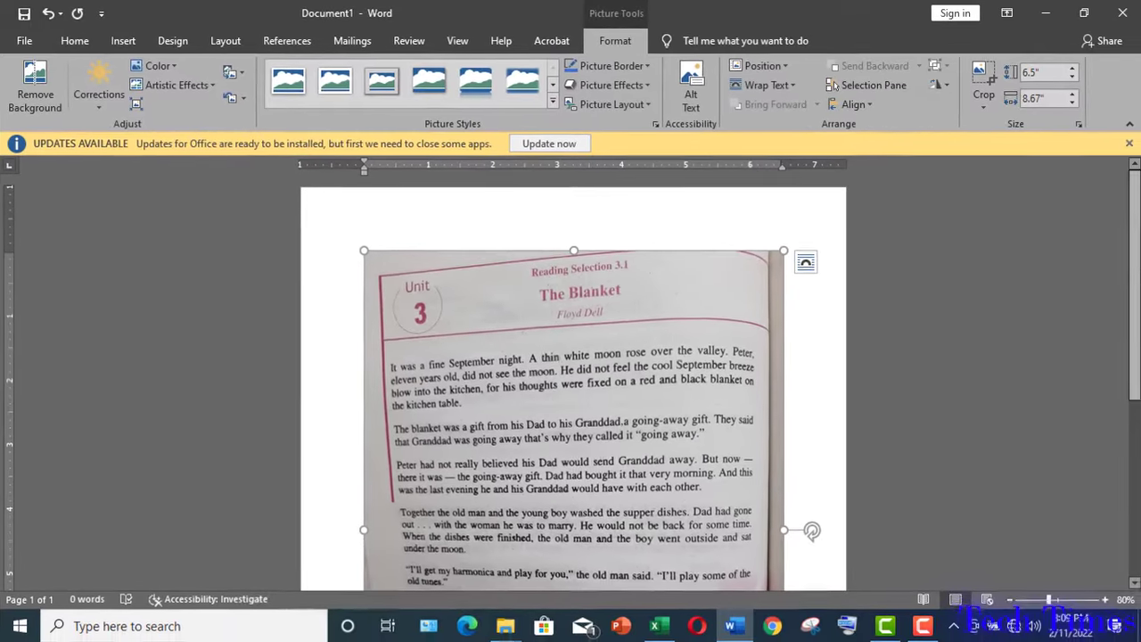
drag(1136, 282, 1136, 324)
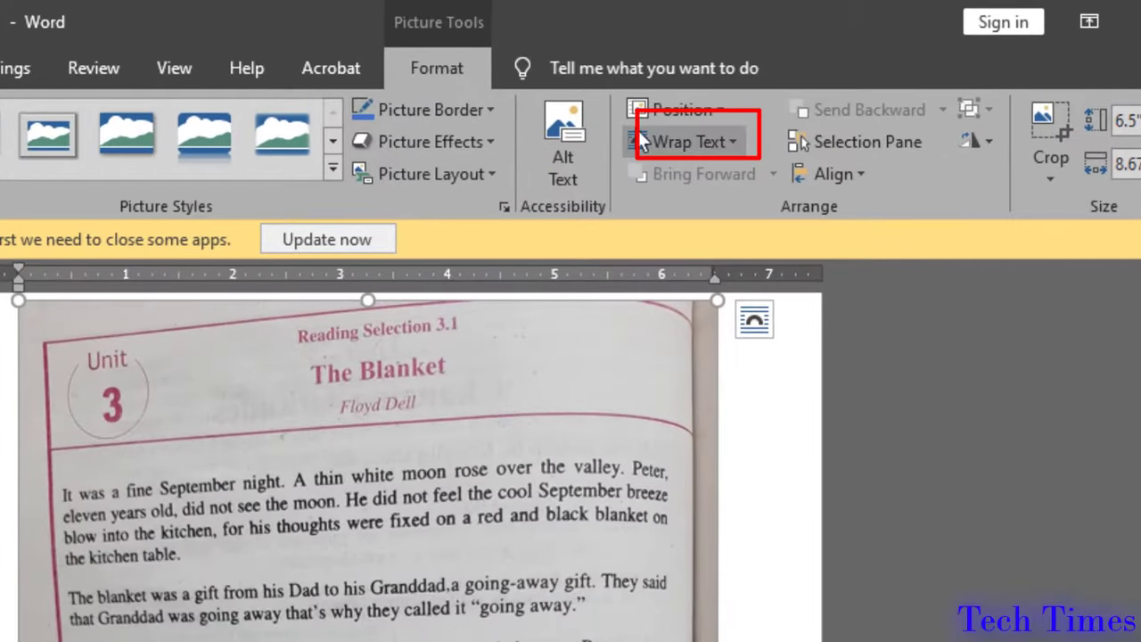
Set the photo's text wrapping to In Front of Text and nudge it slightly.
click(712, 138)
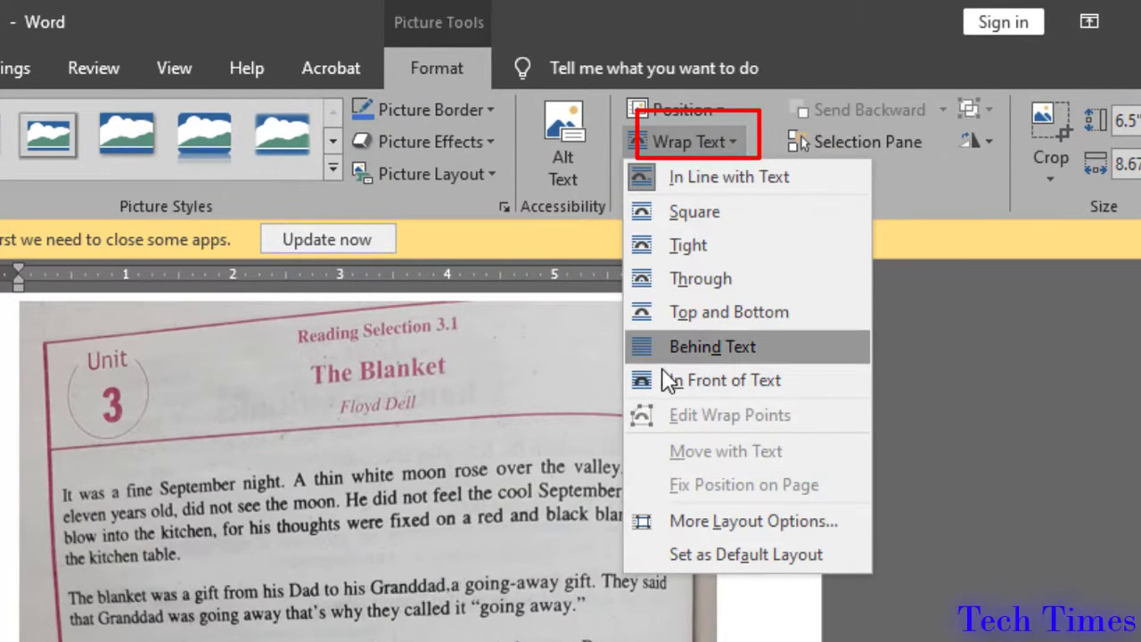
click(691, 381)
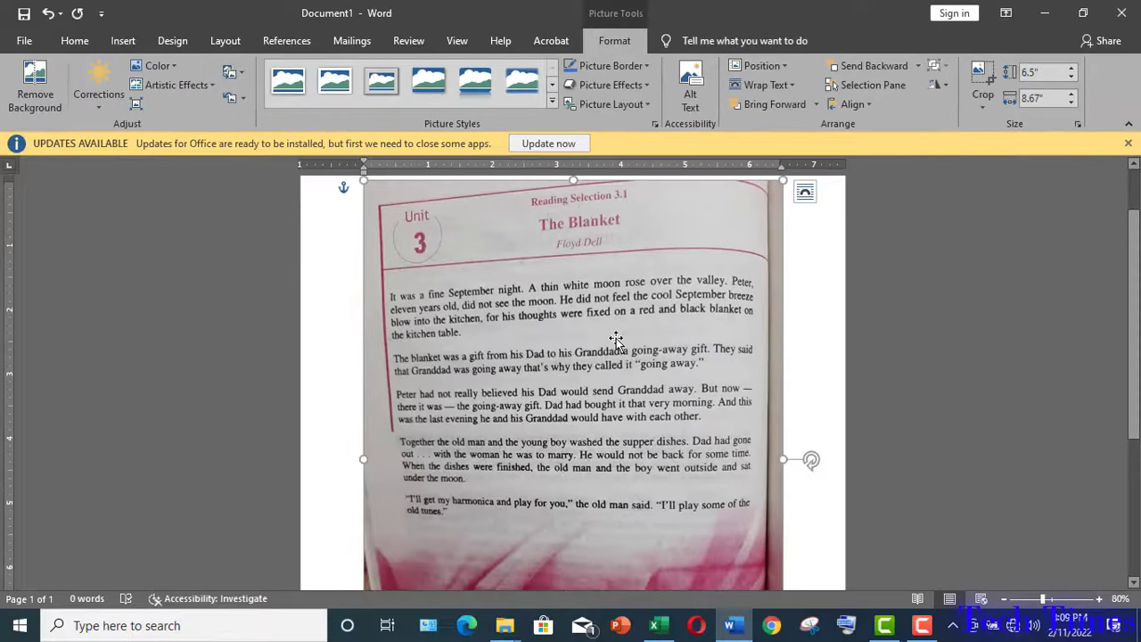
mouse_move(615, 339)
mouse_down()
mouse_move(671, 351)
mouse_move(600, 362)
mouse_move(615, 367)
mouse_move(615, 340)
mouse_up()
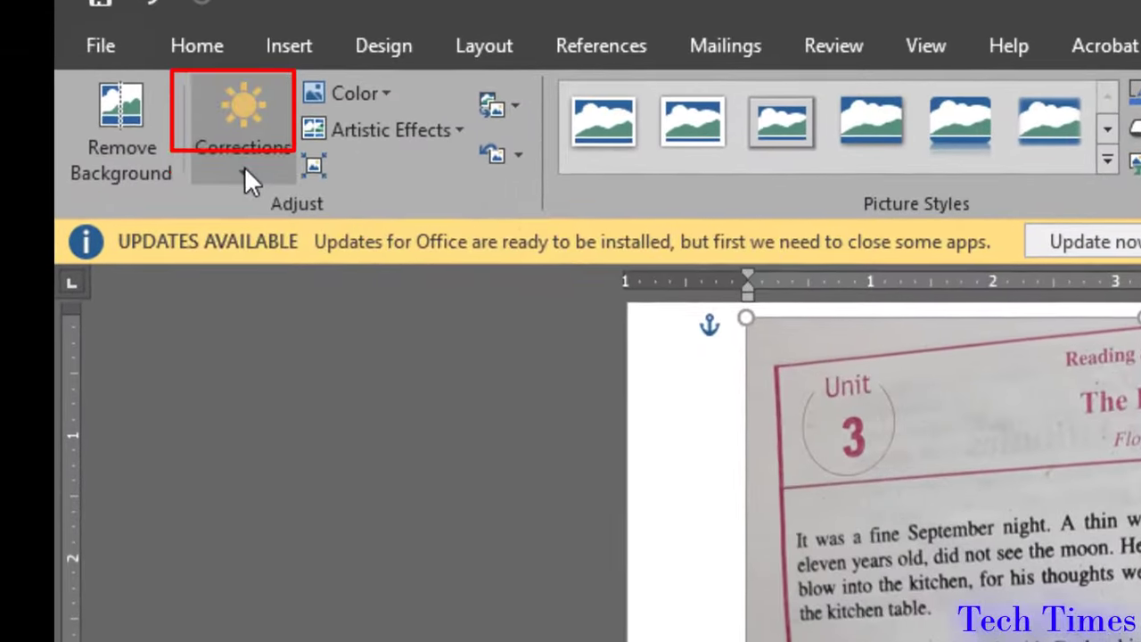
In Picture Corrections options, set Brightness to 20% and Sharpness to 15%.
click(100, 105)
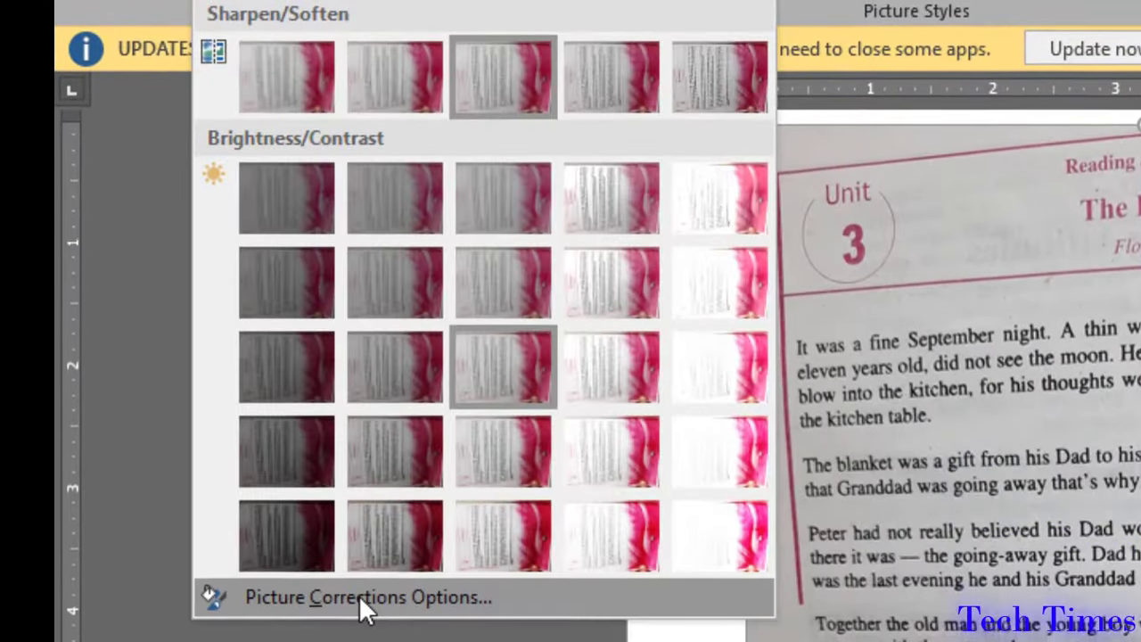
click(358, 596)
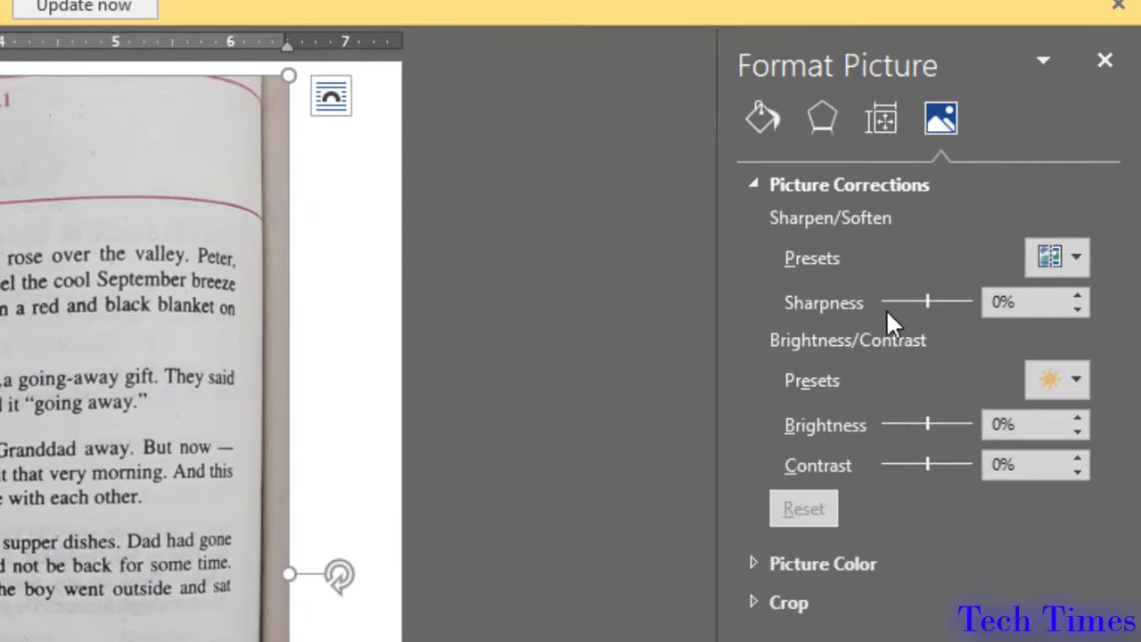
double_click(987, 425)
text(20)
key(Return)
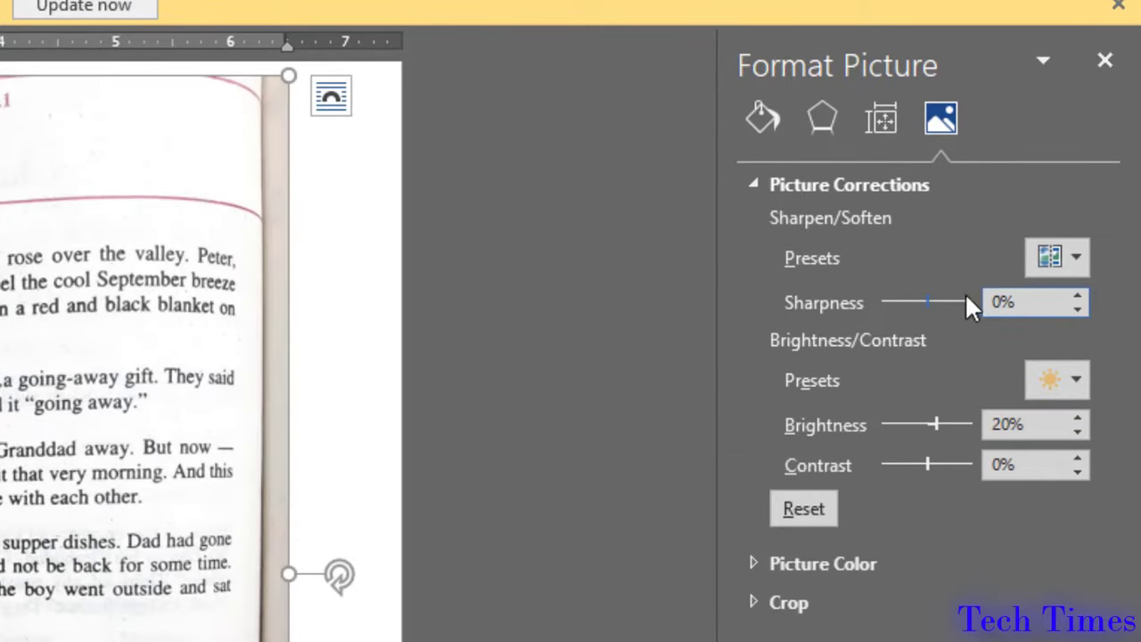
double_click(988, 302)
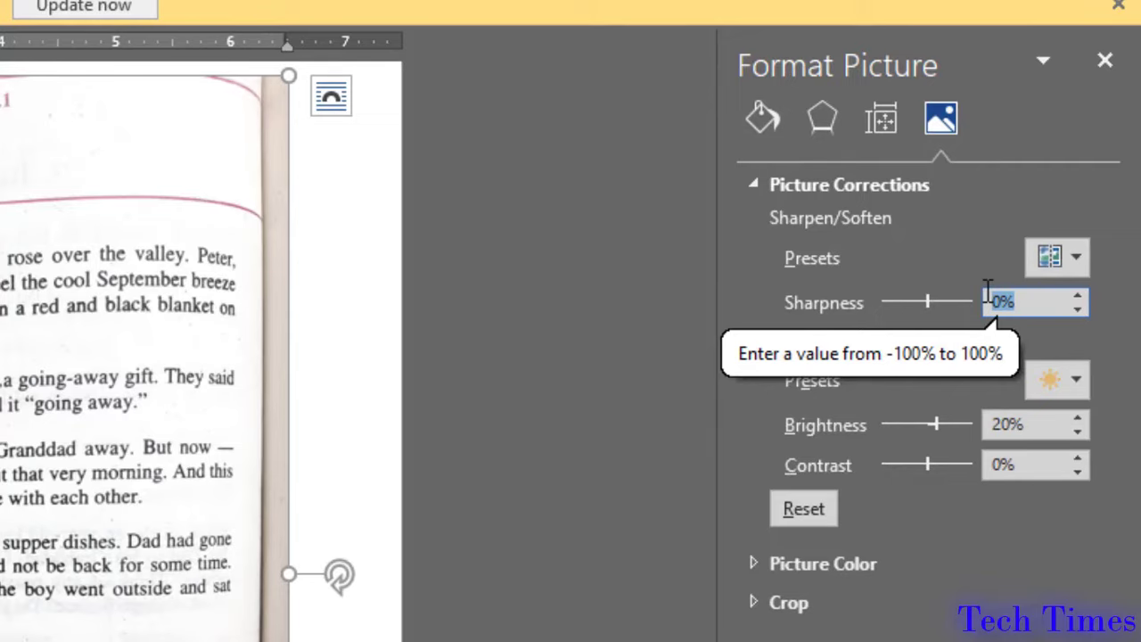
text(15)
key(Return)
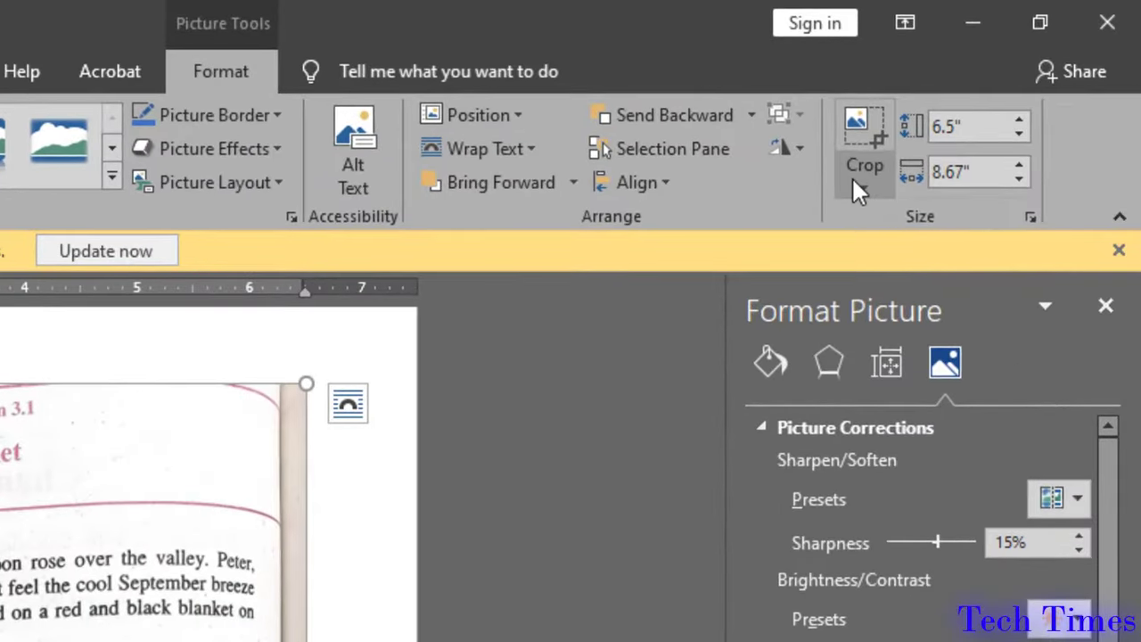
Crop the dark strip off the top edge of the page photo.
click(976, 102)
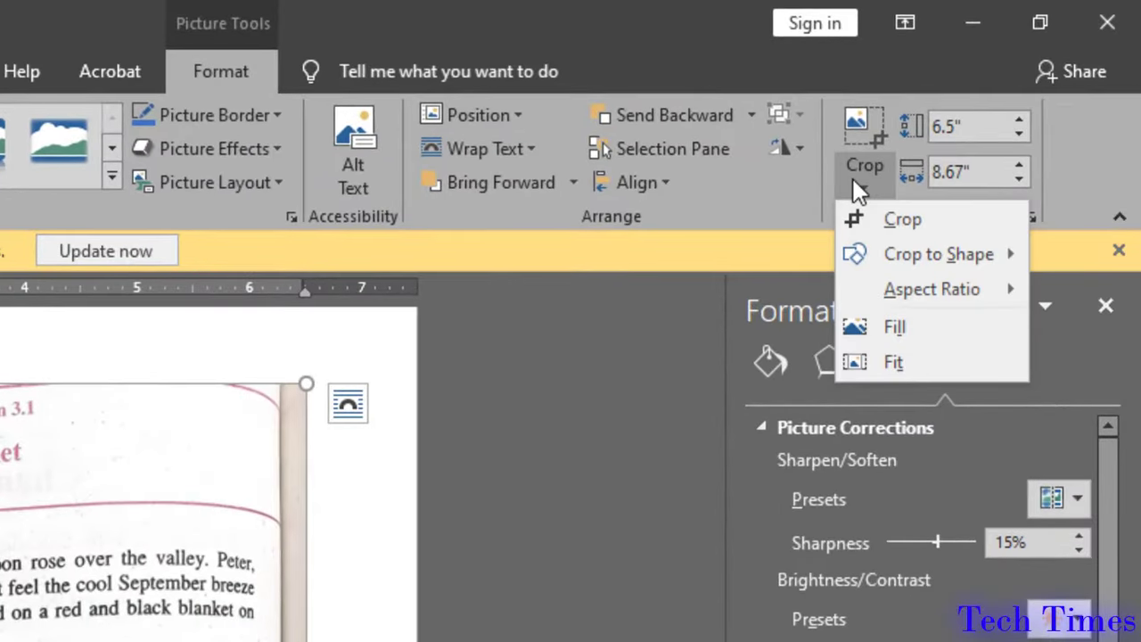
click(885, 218)
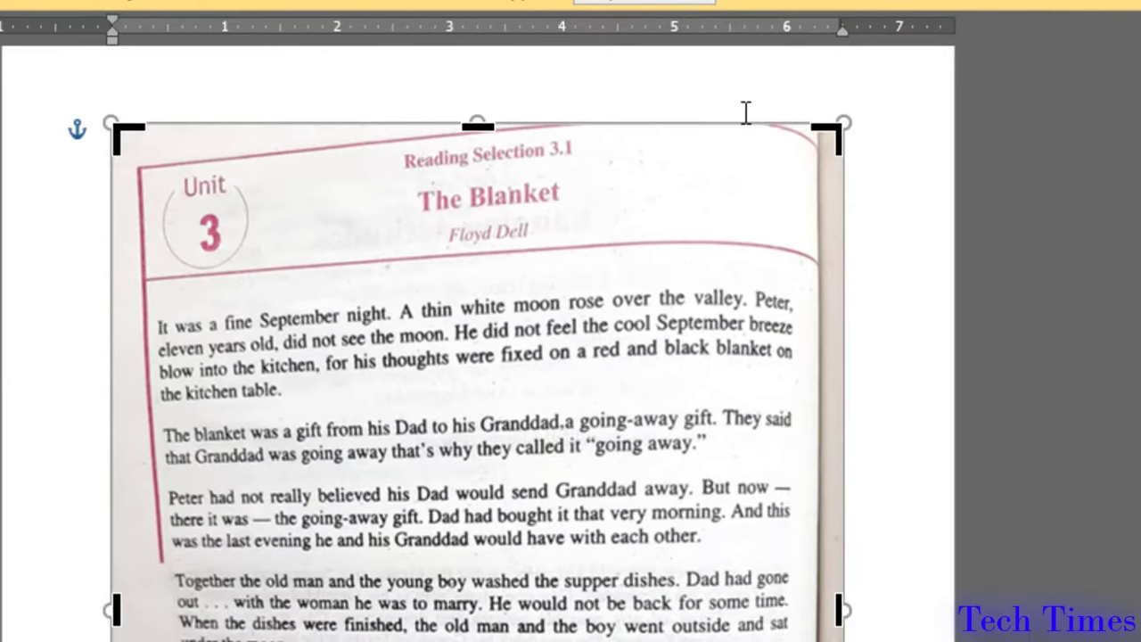
mouse_move(477, 124)
mouse_down()
mouse_move(458, 173)
mouse_move(465, 269)
mouse_move(486, 102)
mouse_move(487, 120)
mouse_up()
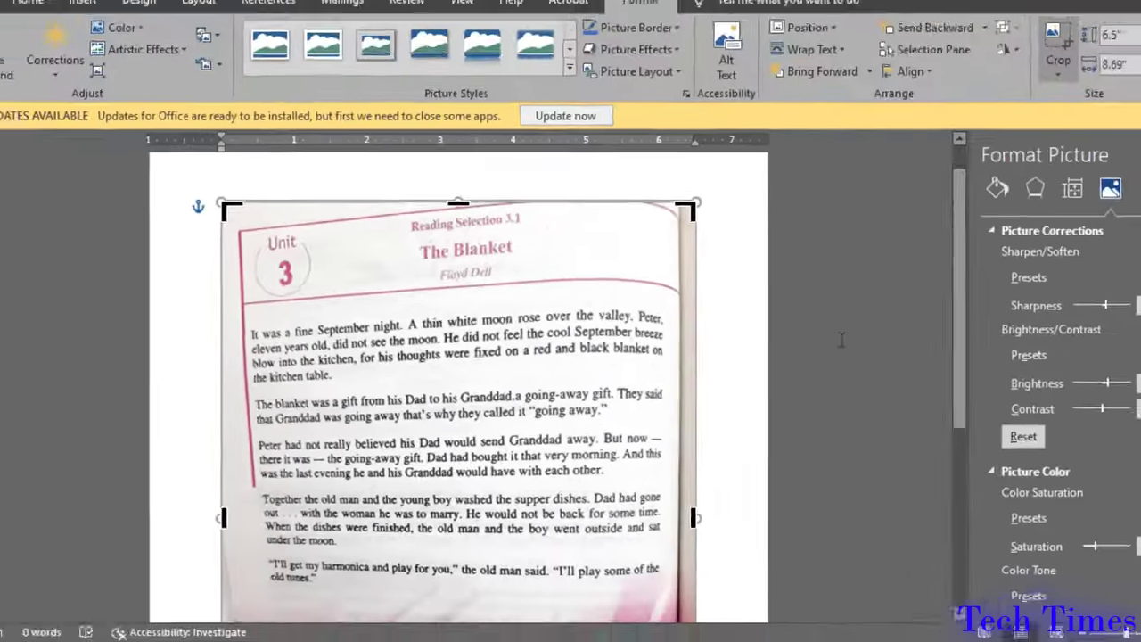
click(841, 339)
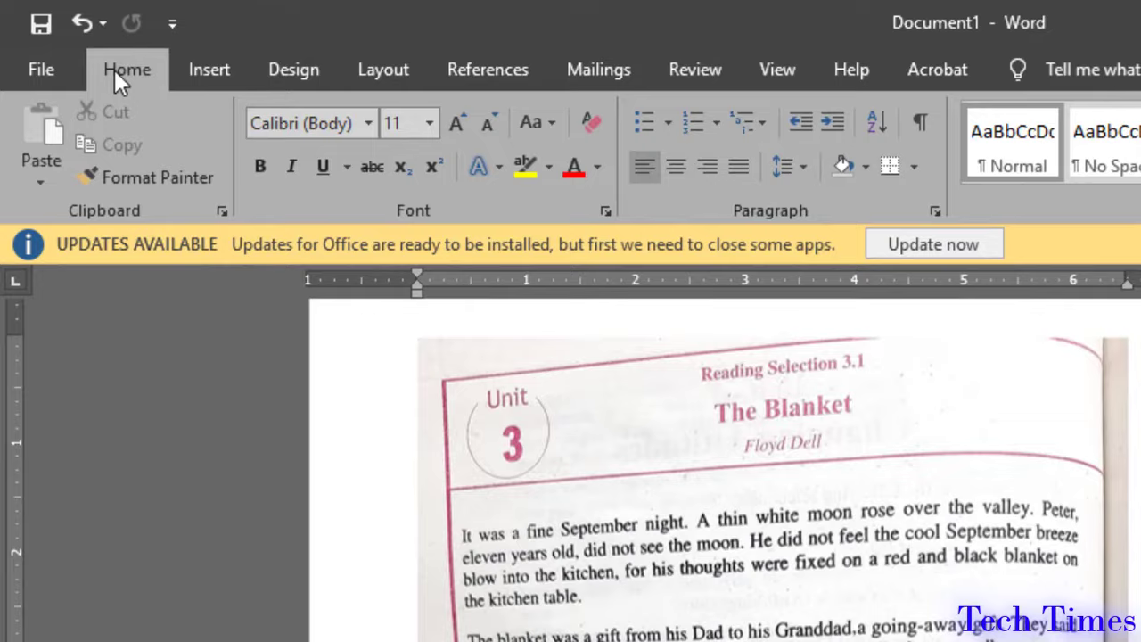
Save the document to the Desktop as a PDF named page2.
click(41, 68)
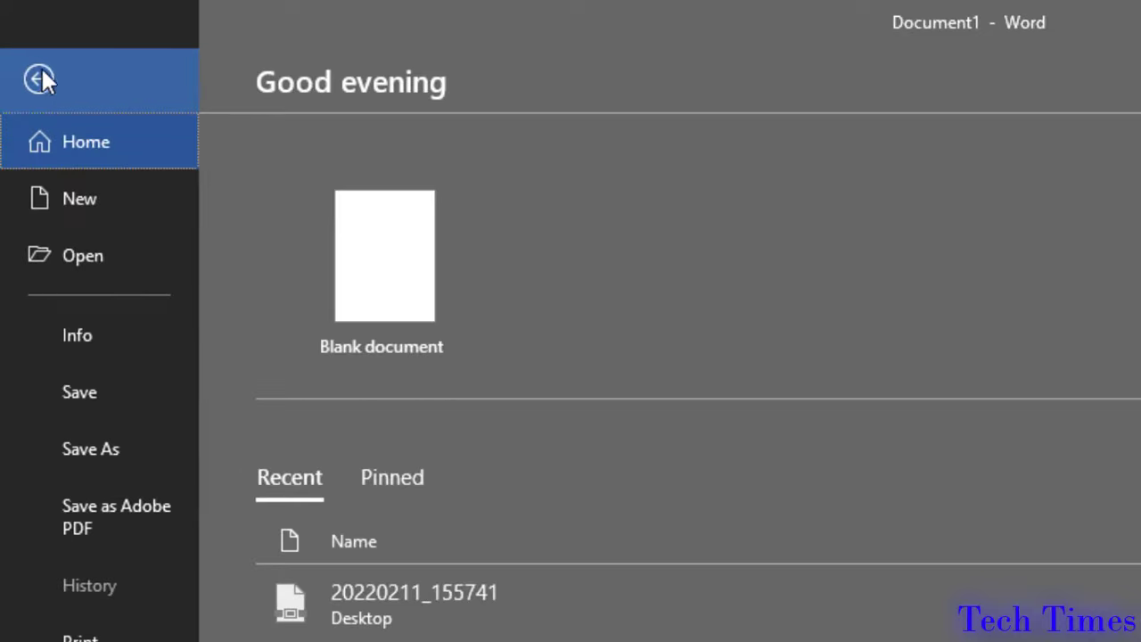
click(113, 396)
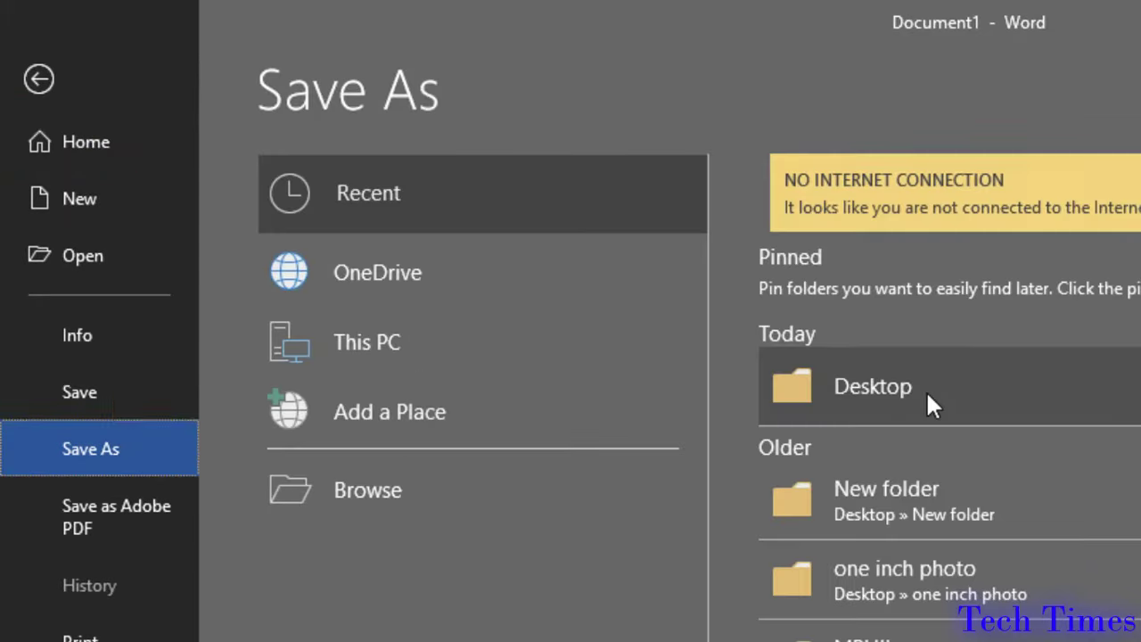
click(926, 390)
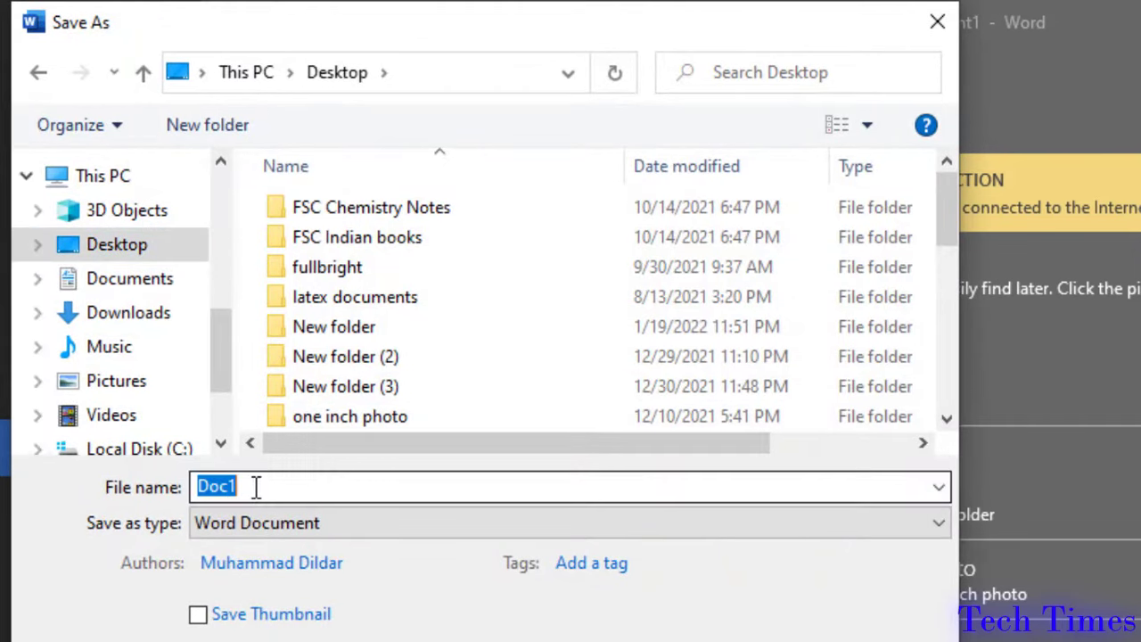
text(page)
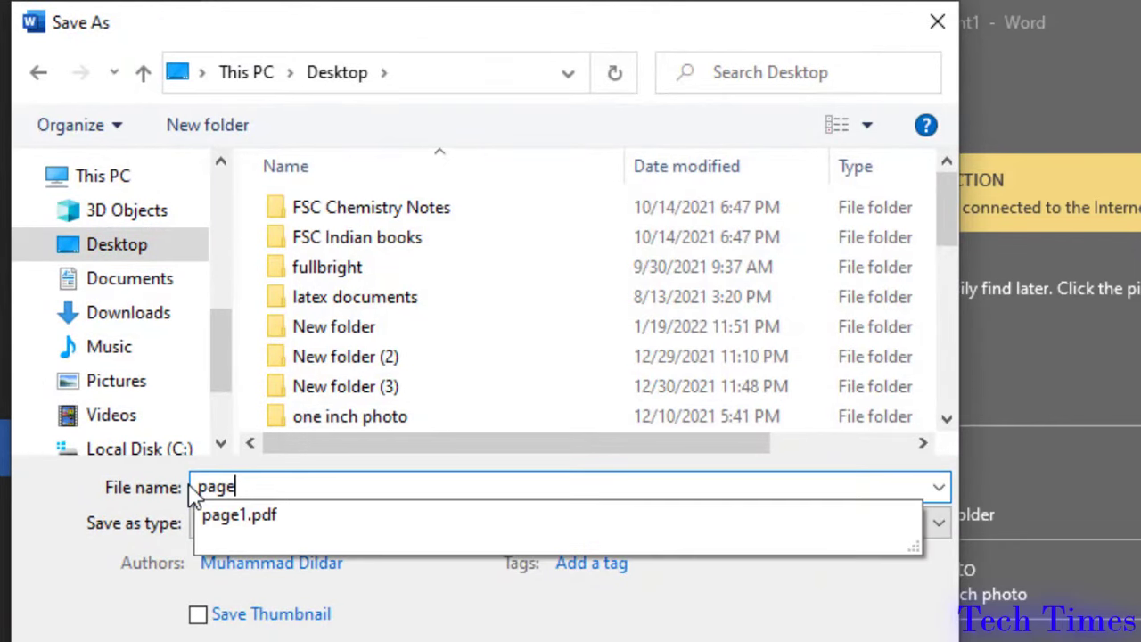
text(2)
click(938, 523)
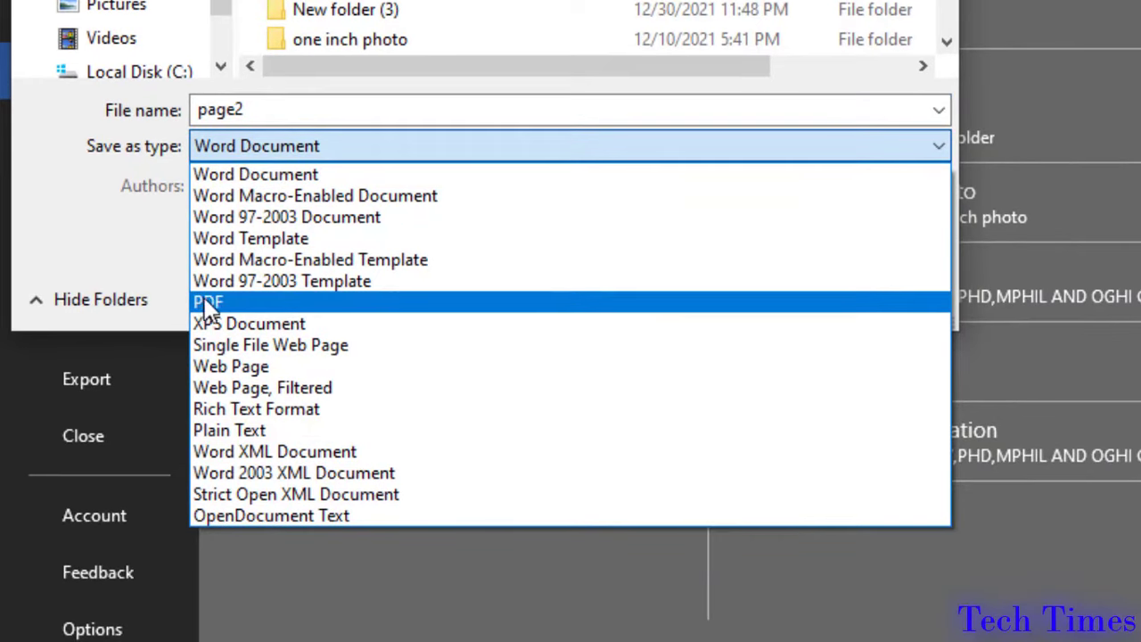
click(209, 331)
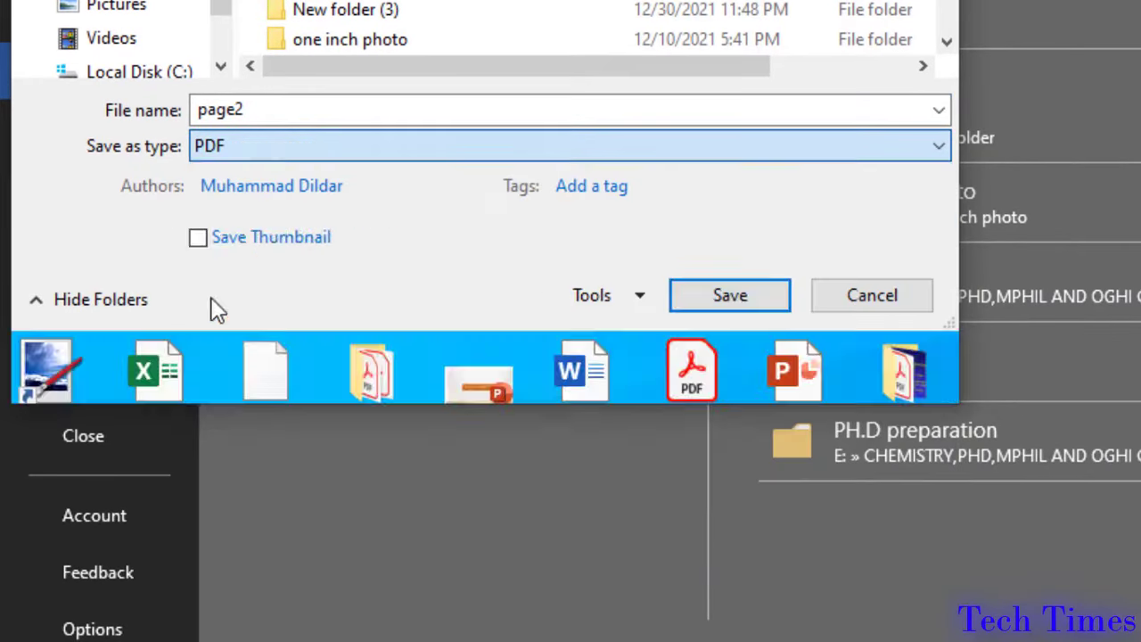
click(729, 368)
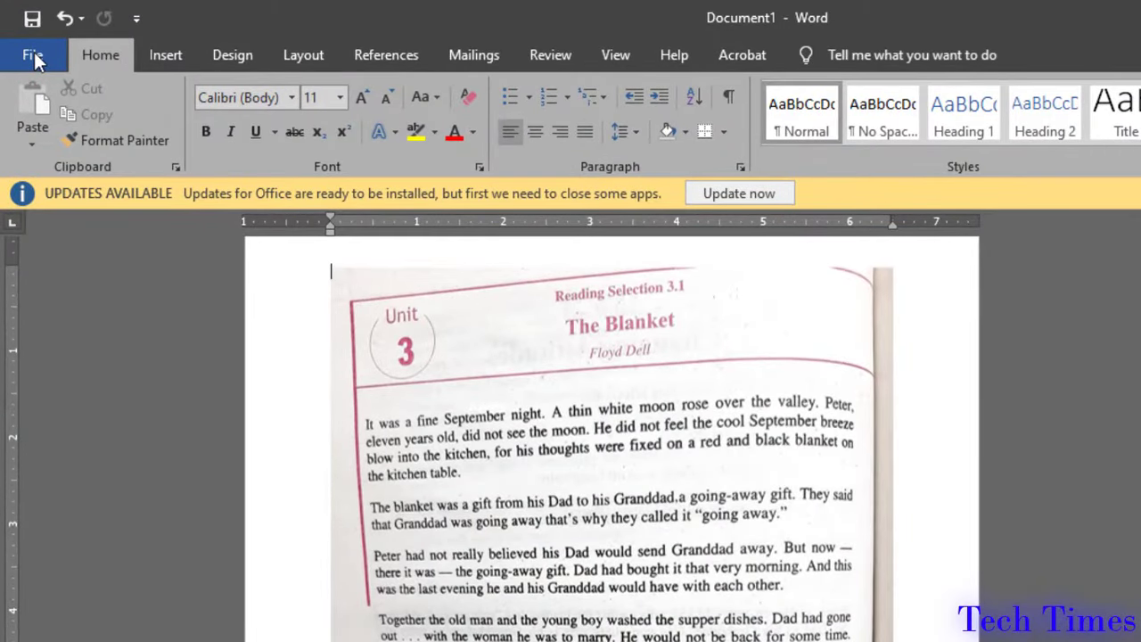
Create a new blank document, Document2.
click(34, 54)
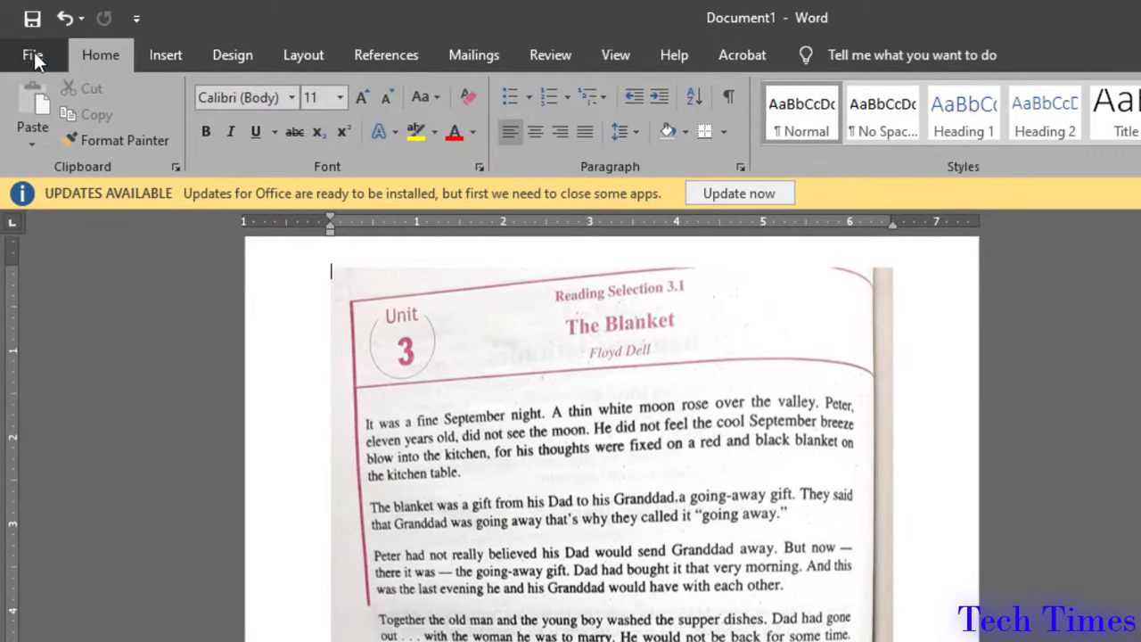
click(68, 175)
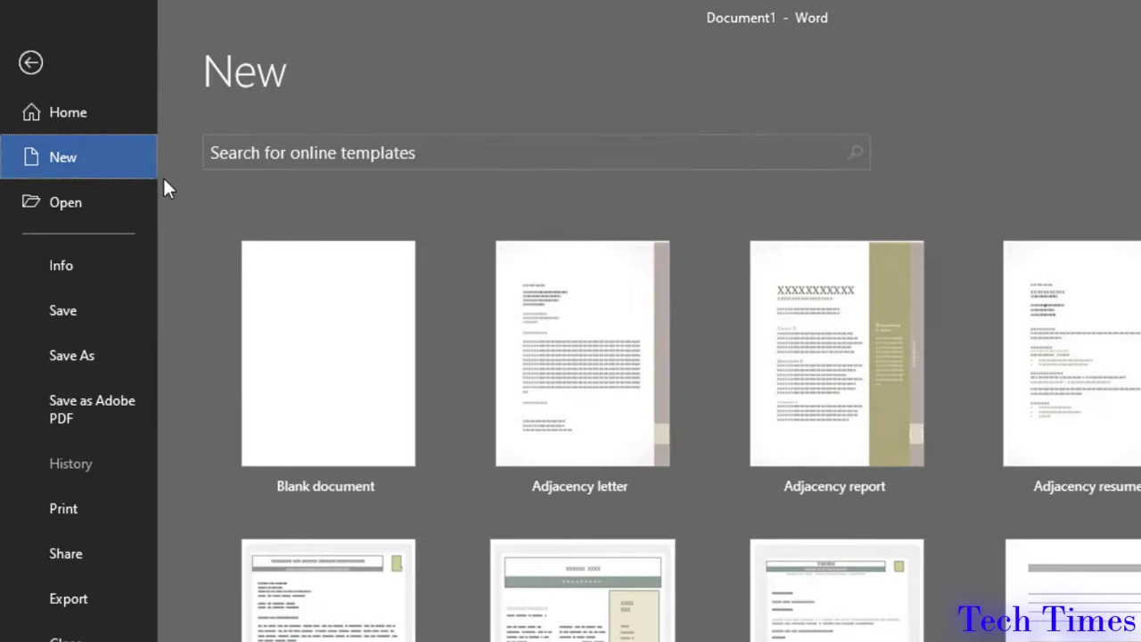
click(301, 325)
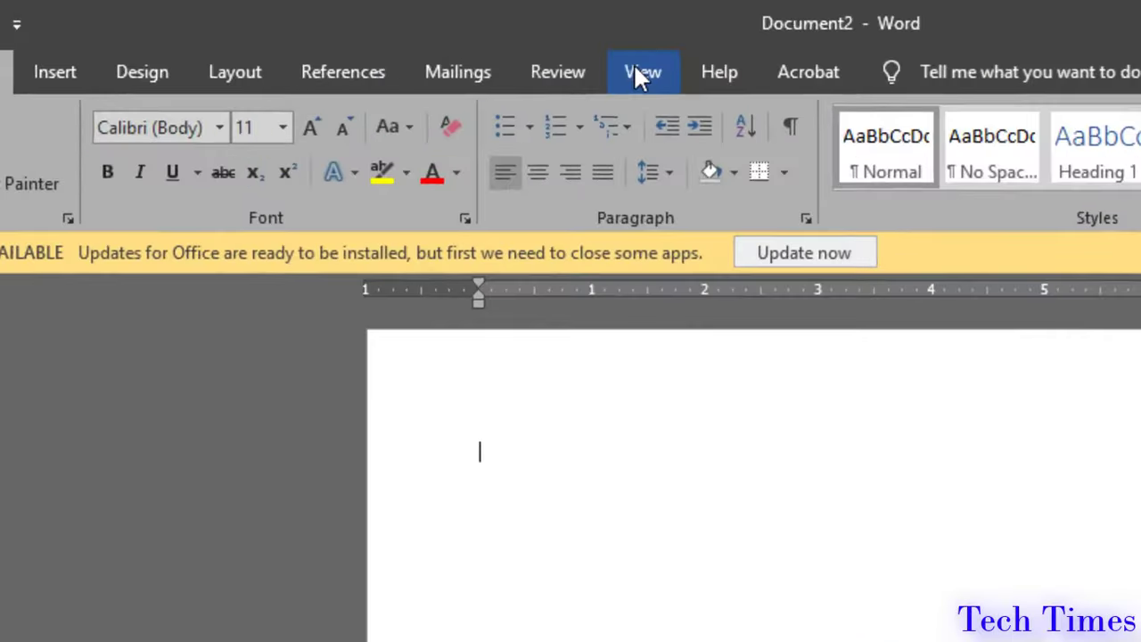
Switch Document2 to Outline view and show the master document tools.
click(492, 43)
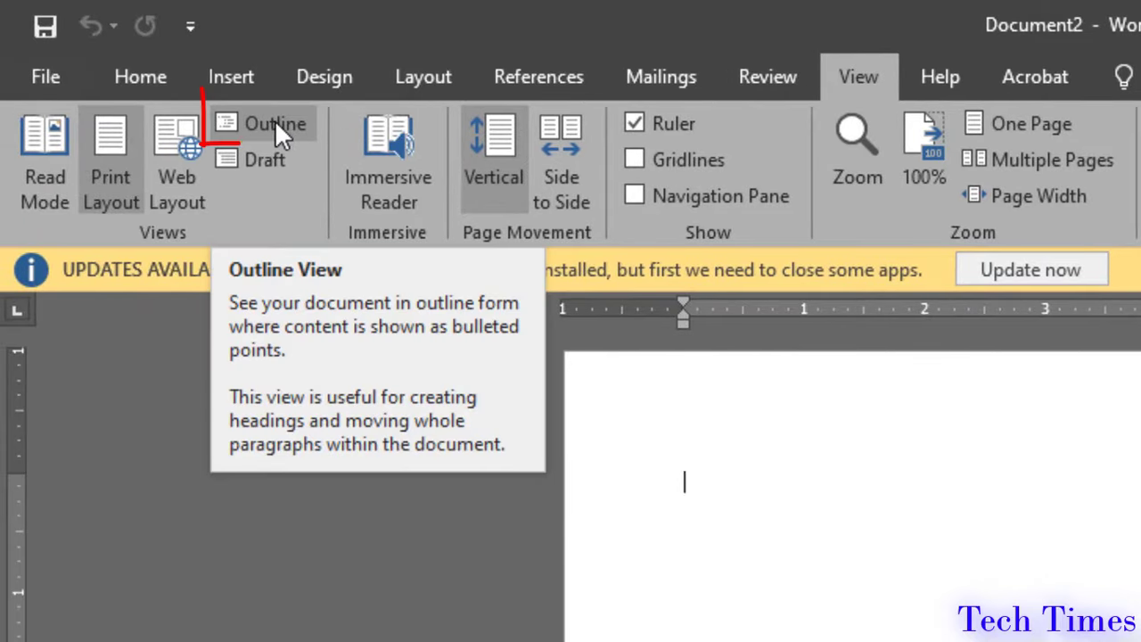
click(275, 119)
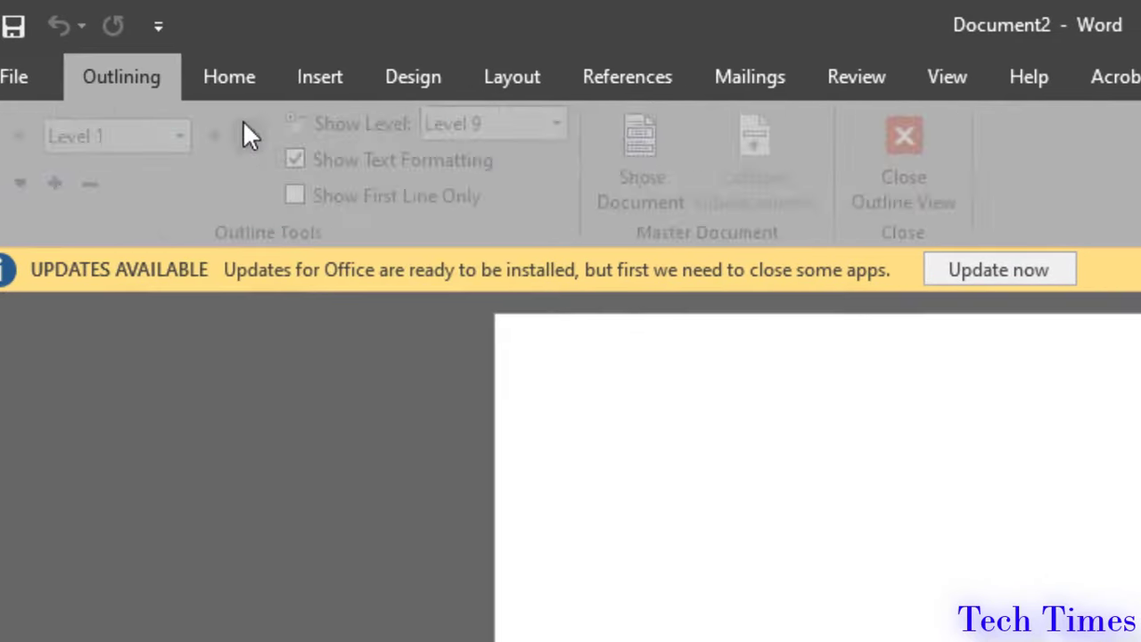
click(539, 160)
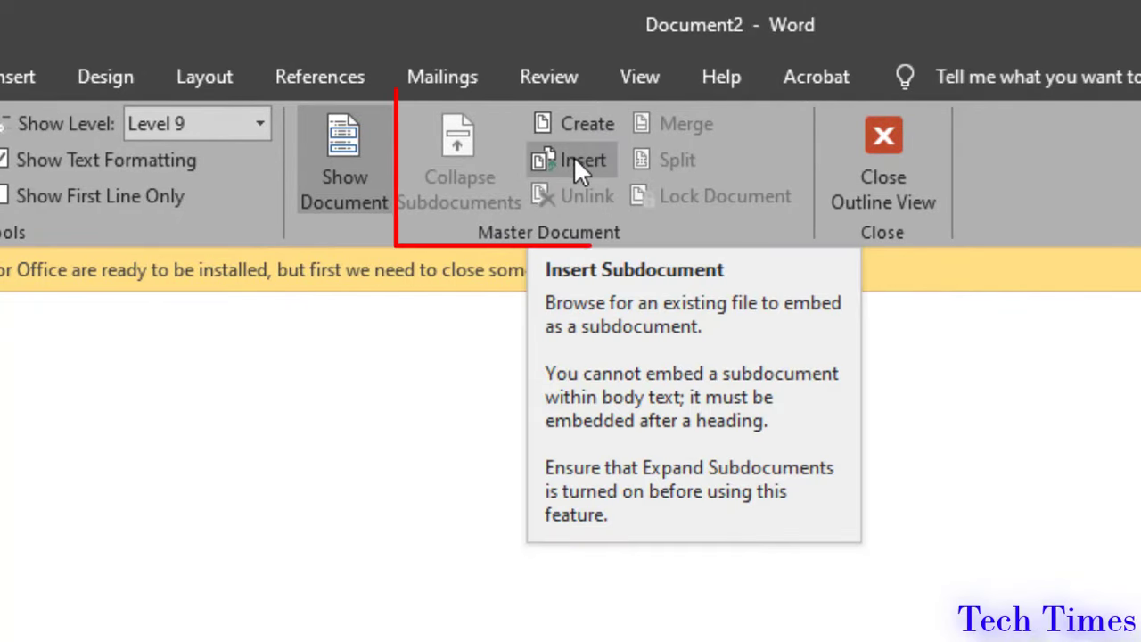
Insert page2.pdf from the Desktop as a subdocument and accept its conversion to editable text.
click(575, 162)
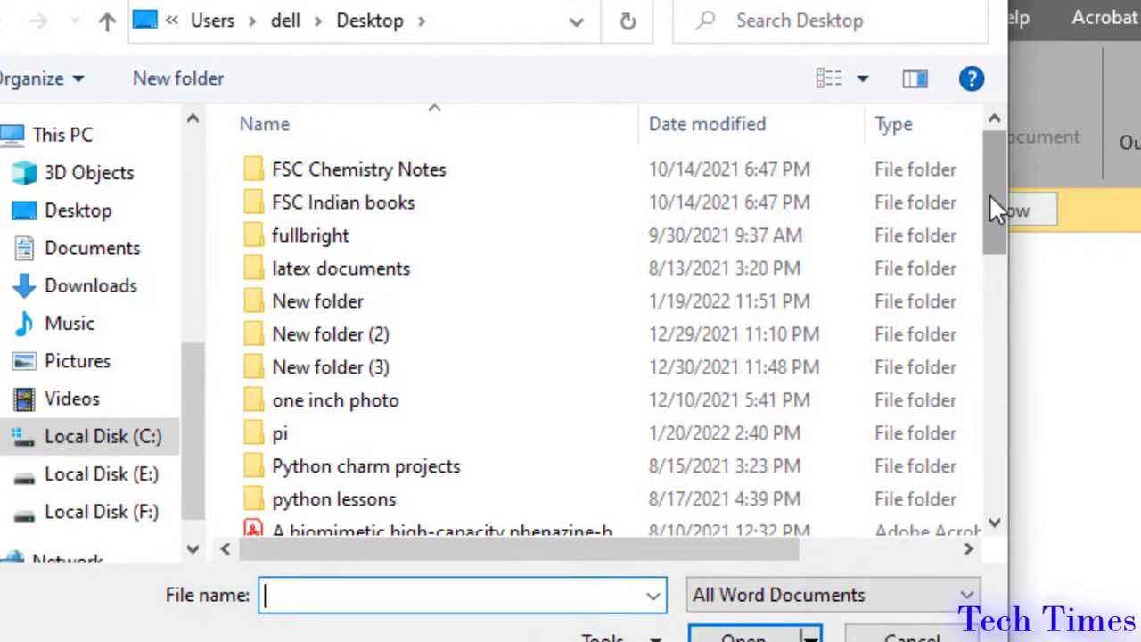
drag(990, 196, 990, 303)
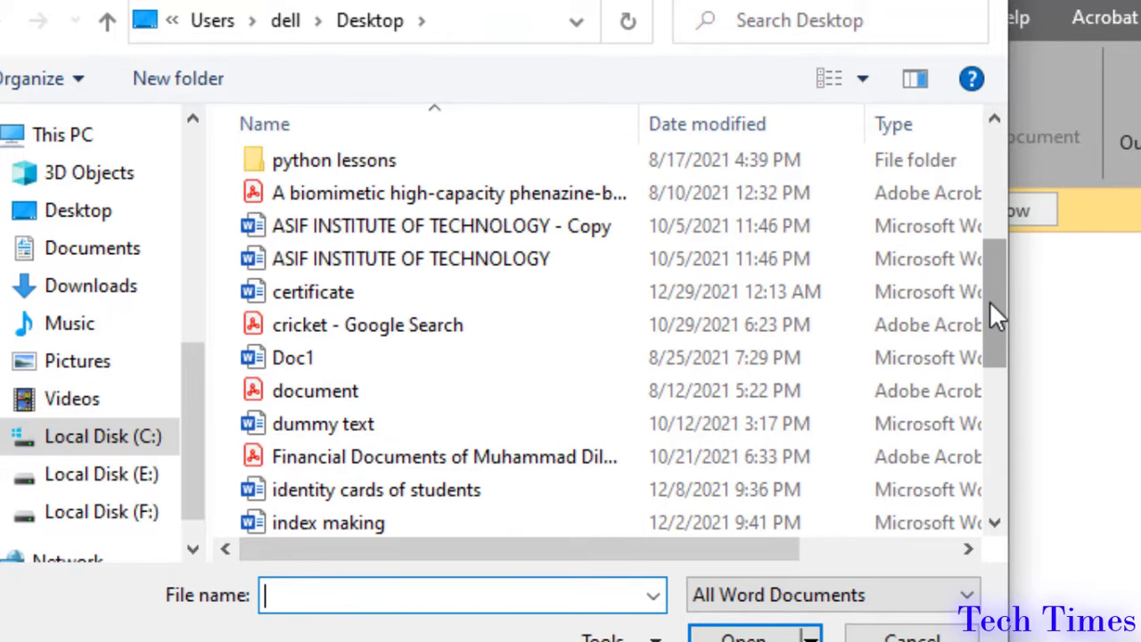
drag(990, 306, 989, 398)
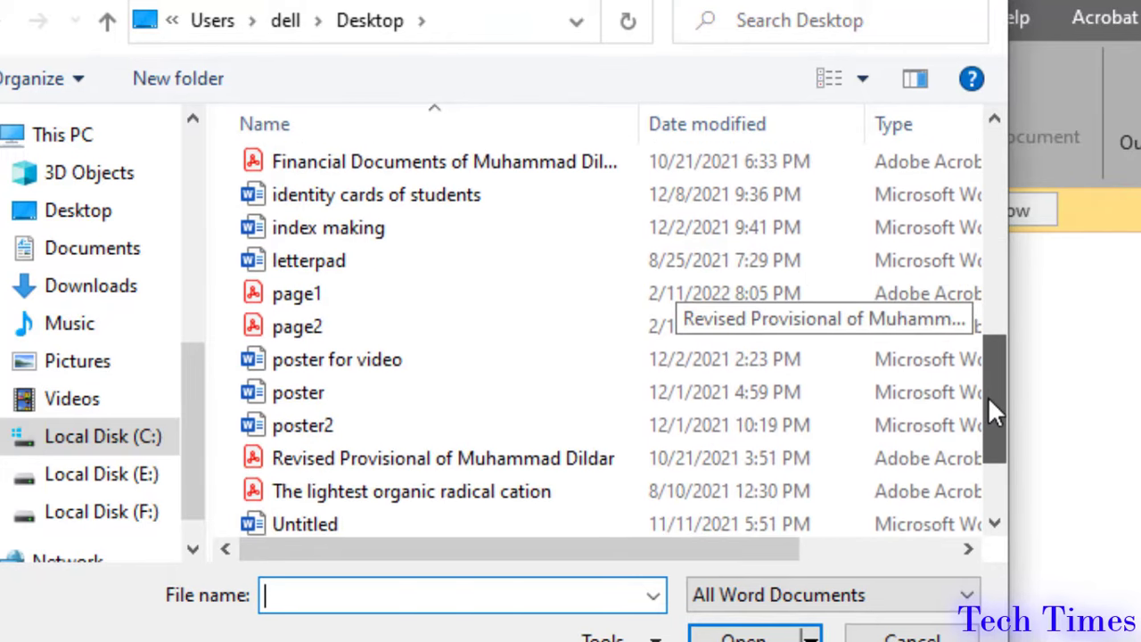
click(321, 327)
click(744, 634)
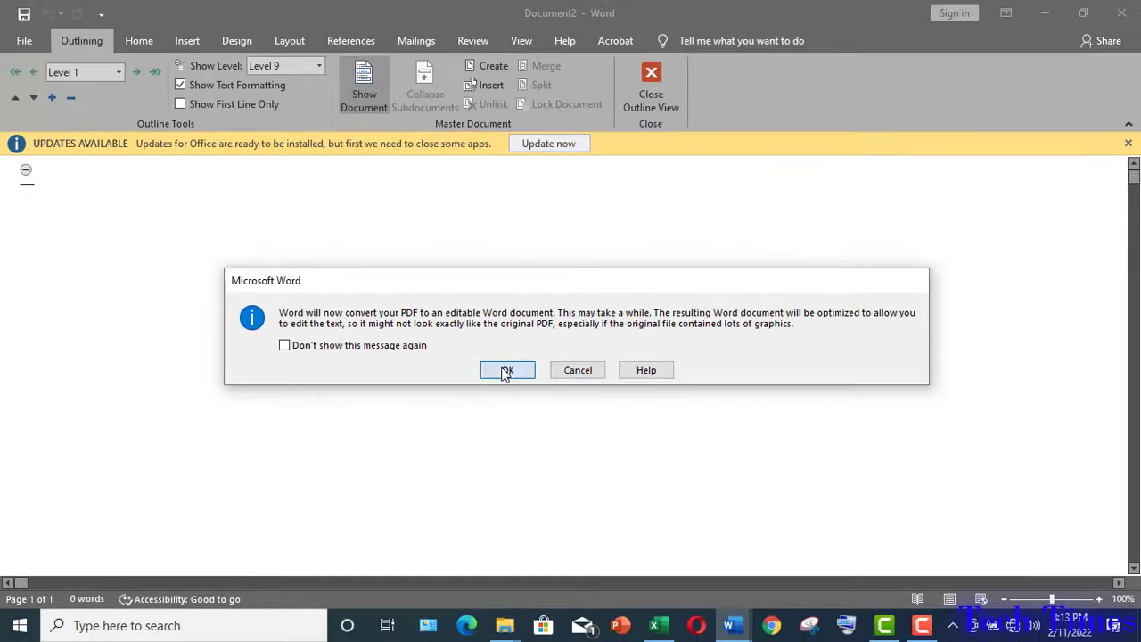
click(504, 370)
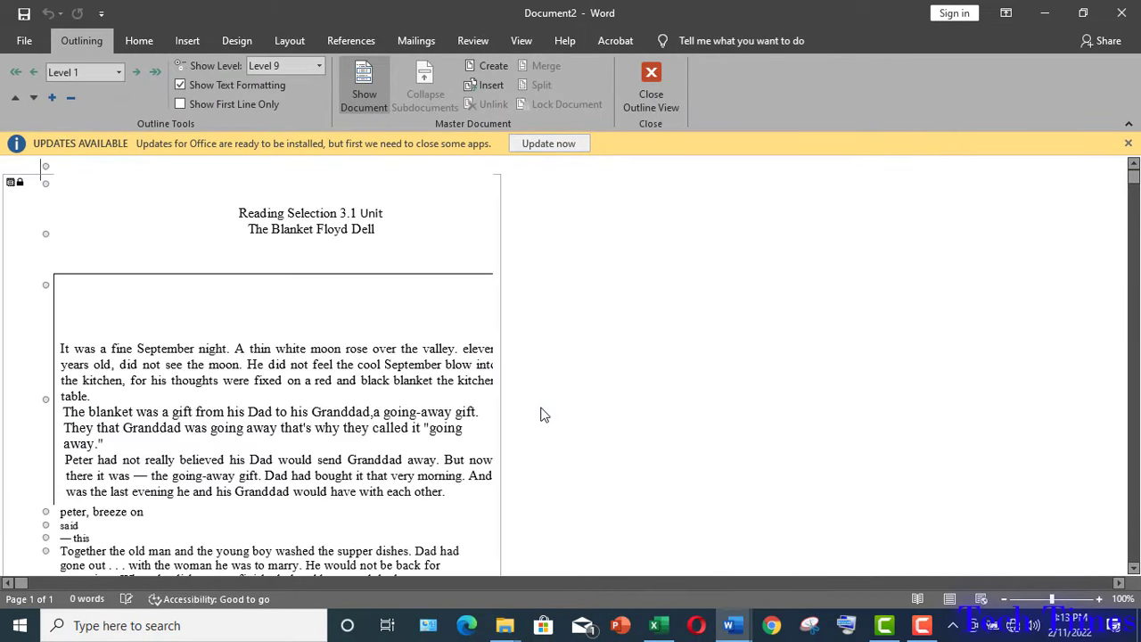
Select all of the converted 'The Blanket' text with Ctrl+A and copy it.
click(1134, 166)
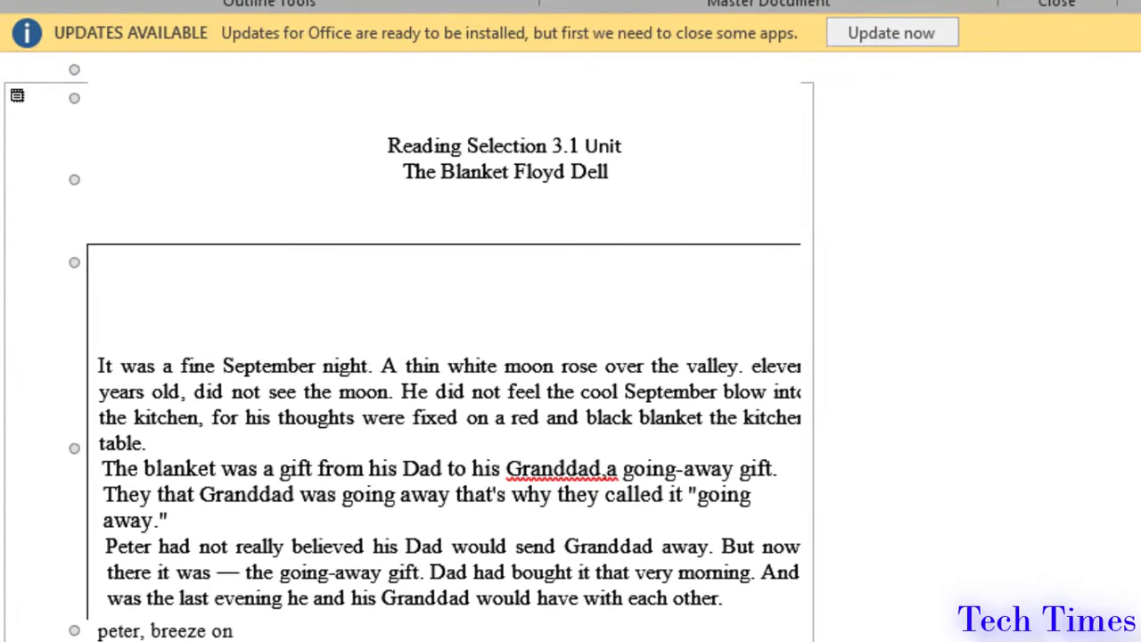
scroll(410, 351, down, 5)
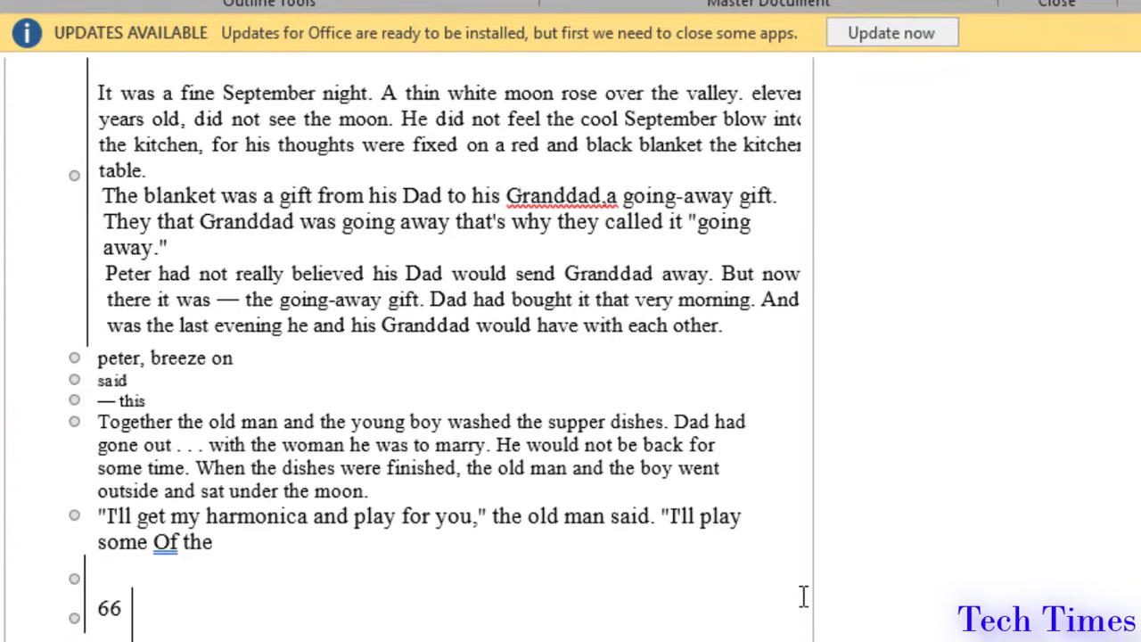
key(ctrl+a)
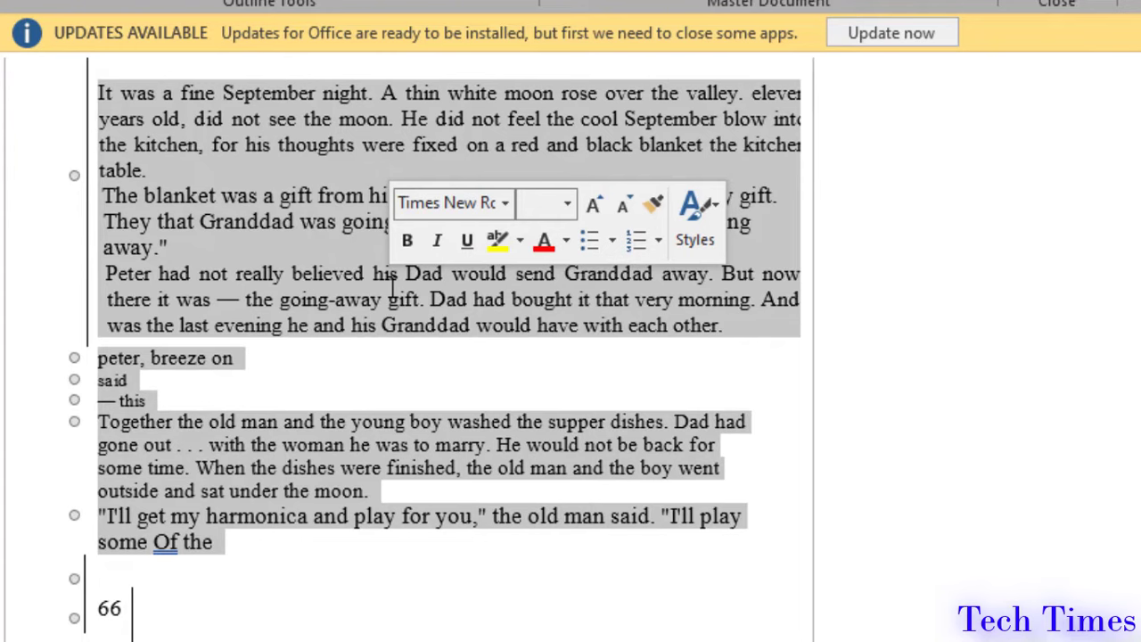
right_click(390, 285)
click(461, 339)
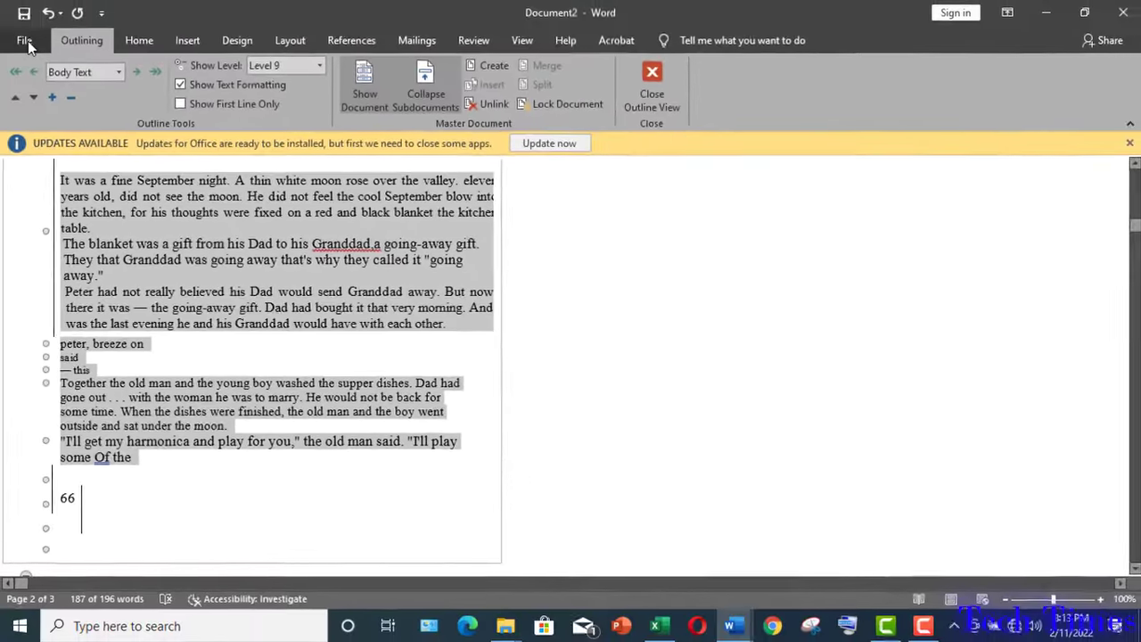
Create blank Document3 and paste the story text using Keep Source Formatting.
click(19, 40)
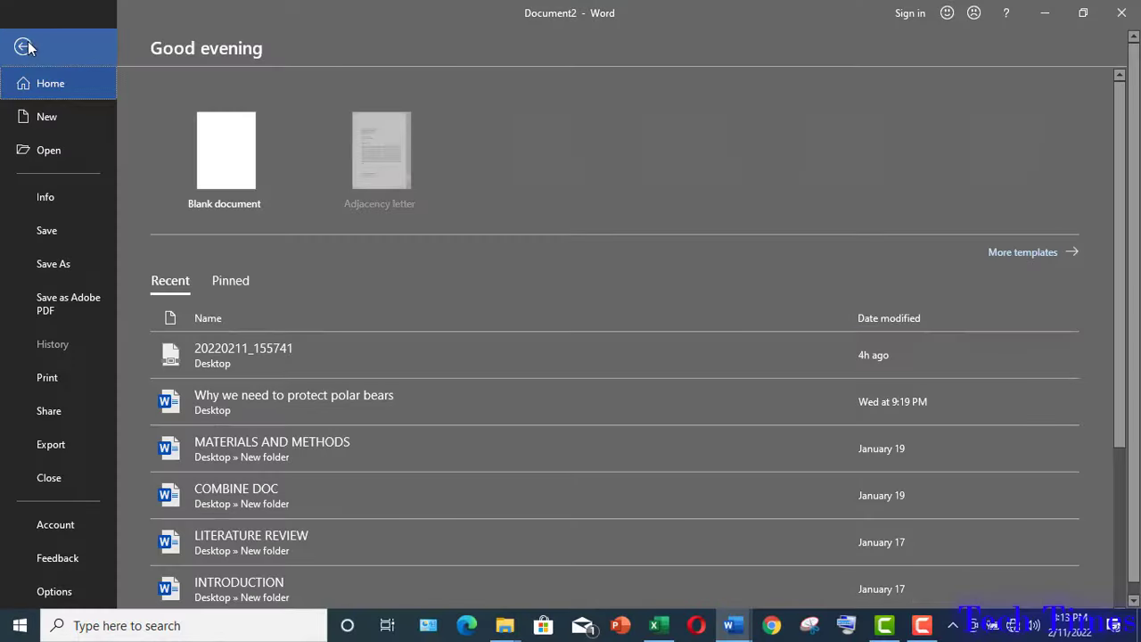
click(50, 117)
click(196, 258)
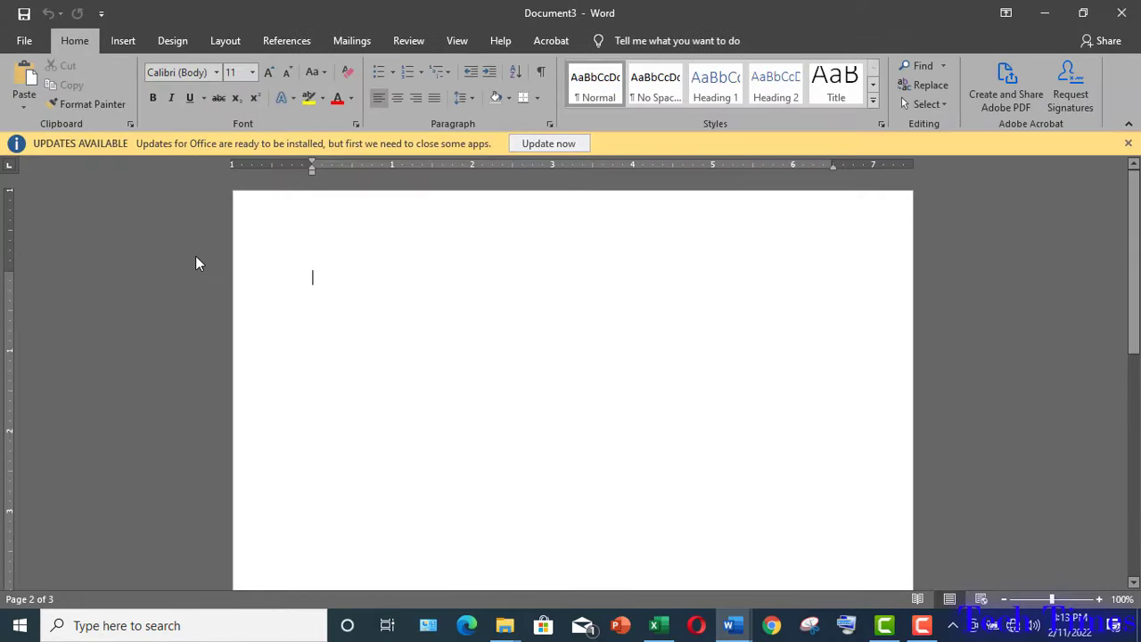
right_click(416, 267)
click(451, 345)
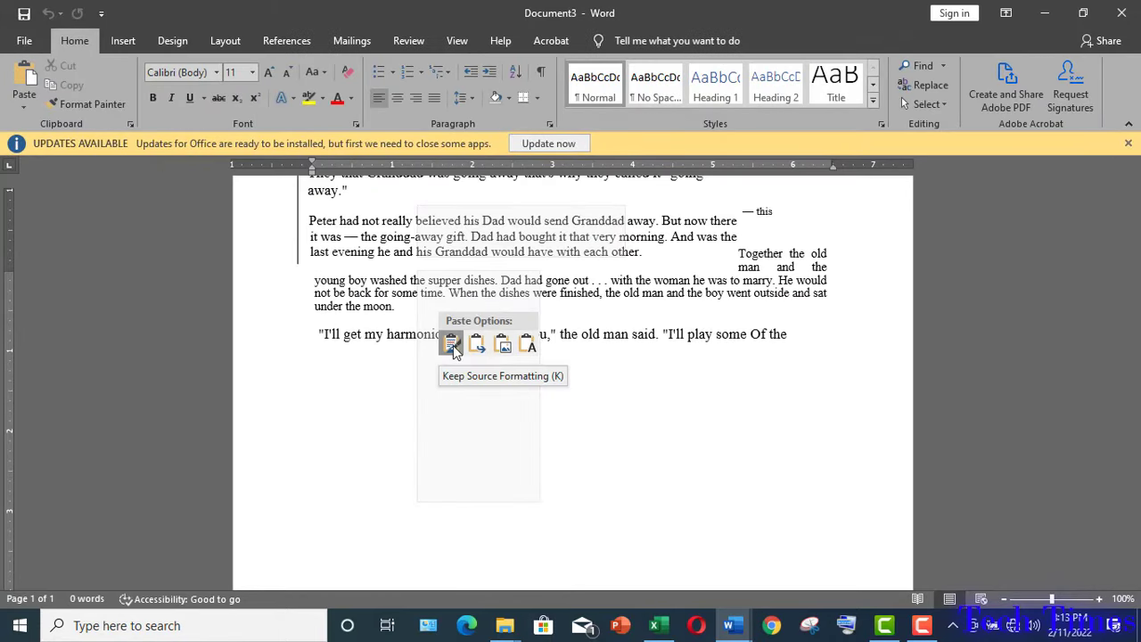